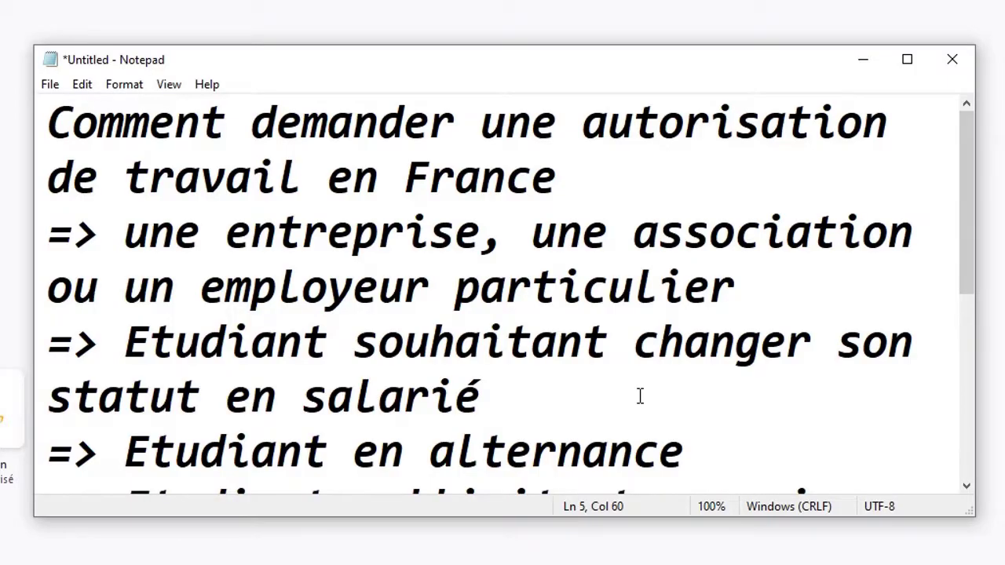
- Change "mon" to "son" in the last line of the notes, about the CST entrepreneur/profession libérale project
{"action": "scroll", "coordinate": [640, 396], "scroll_direction": "down", "scroll_amount": 1}
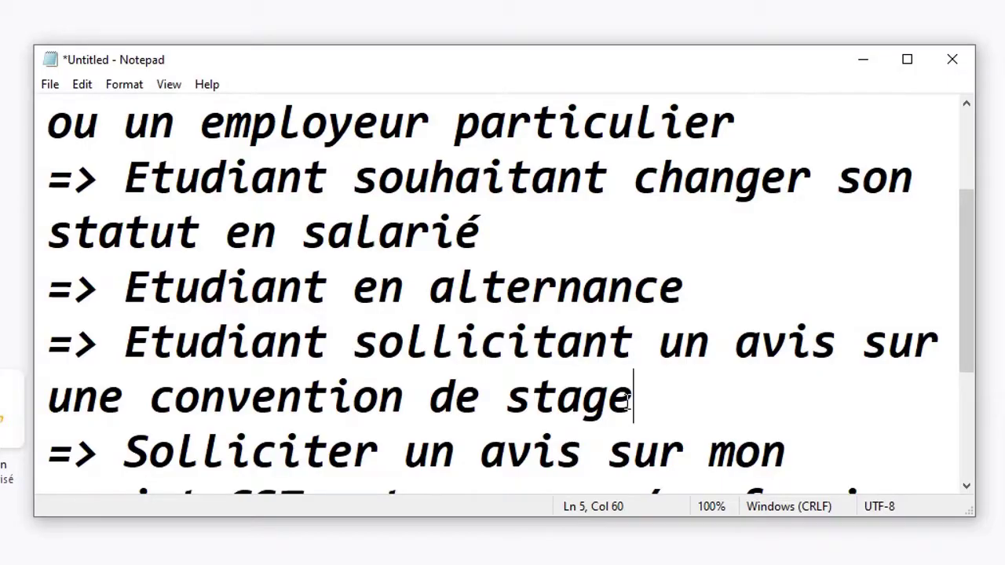
{"action": "scroll", "coordinate": [628, 401], "scroll_direction": "down", "scroll_amount": 1}
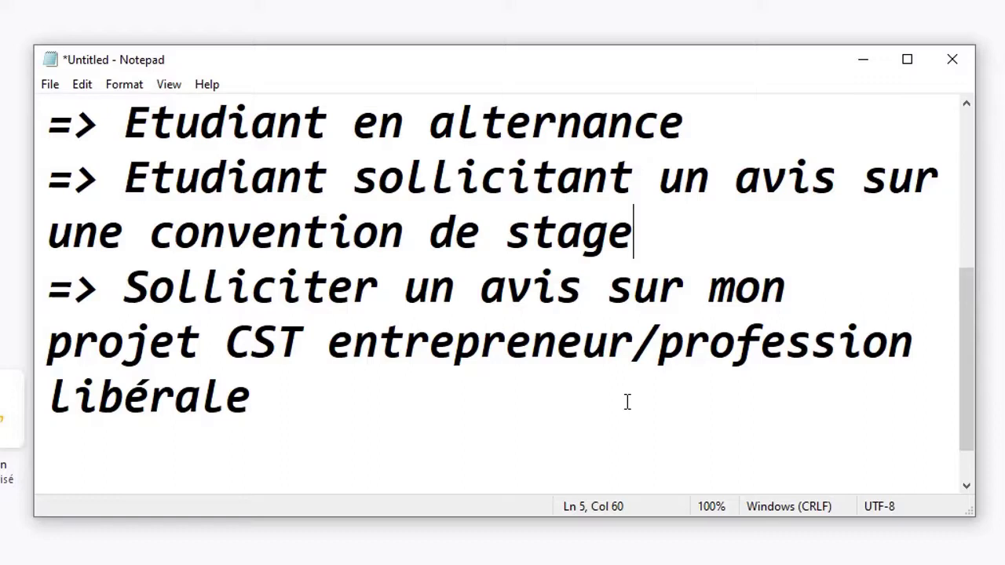
{"action": "left_click", "coordinate": [743, 287]}
{"action": "key", "text": "BackSpace"}
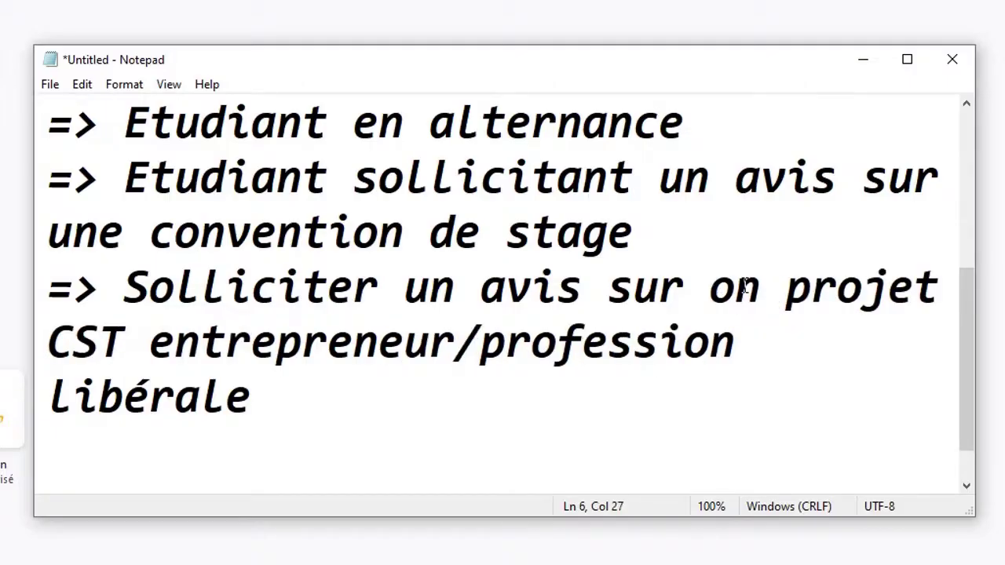
{"action": "type", "text": "s"}
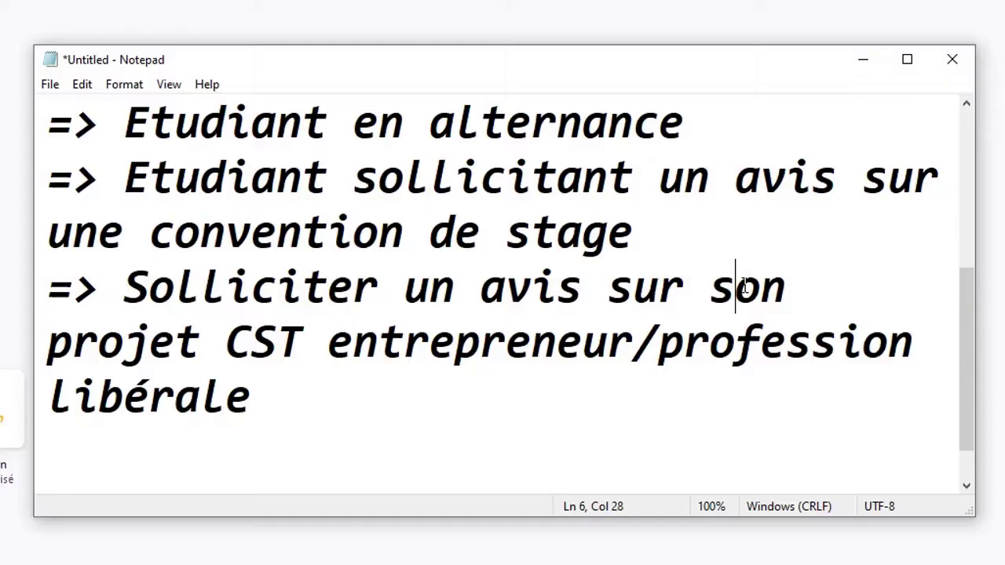
{"action": "scroll", "coordinate": [744, 287], "scroll_direction": "up", "scroll_amount": 2}
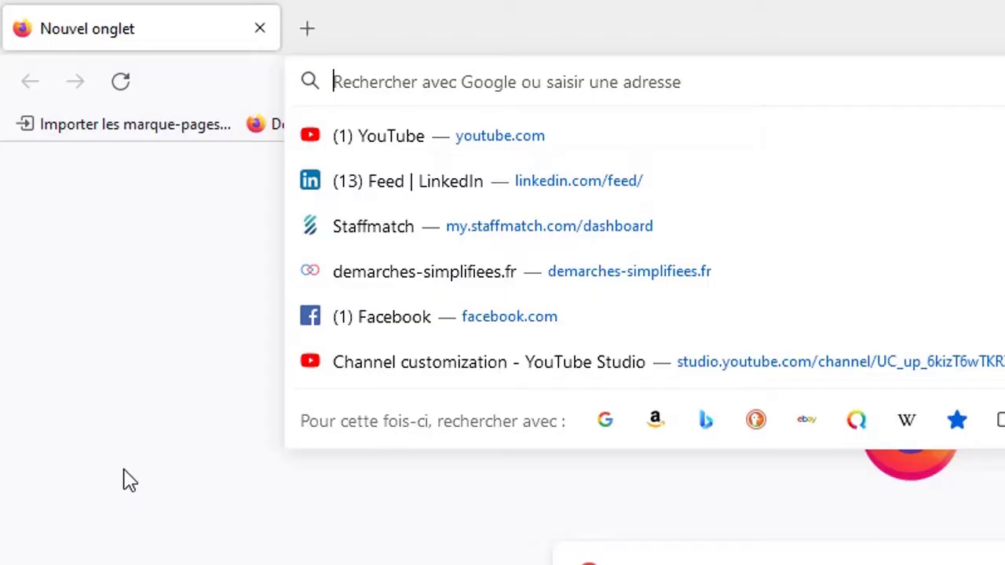
- In Firefox, search the web for ANEF and open the "Étrangers en France: Accueil" site
{"action": "type", "text": "ANE"}
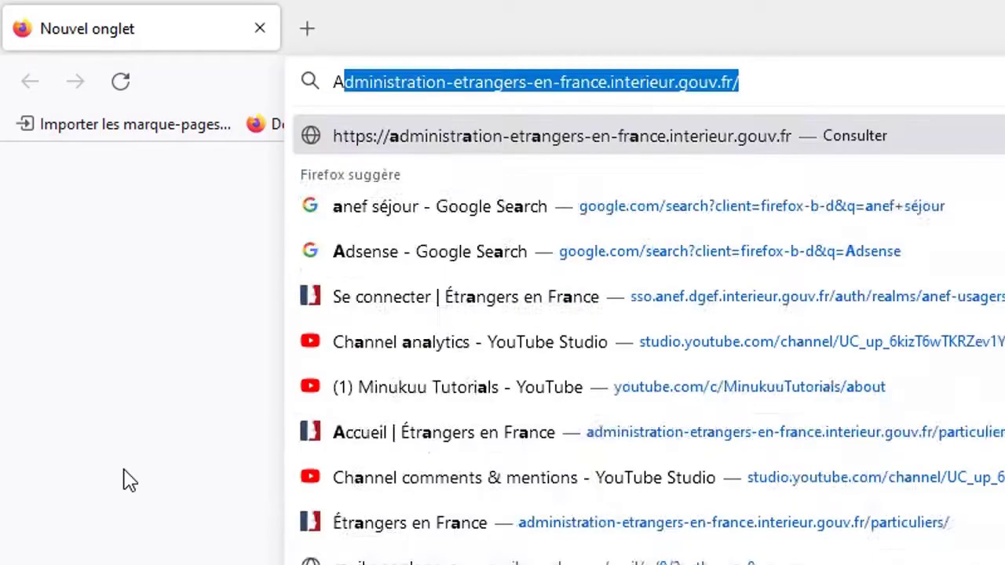
{"action": "type", "text": "F"}
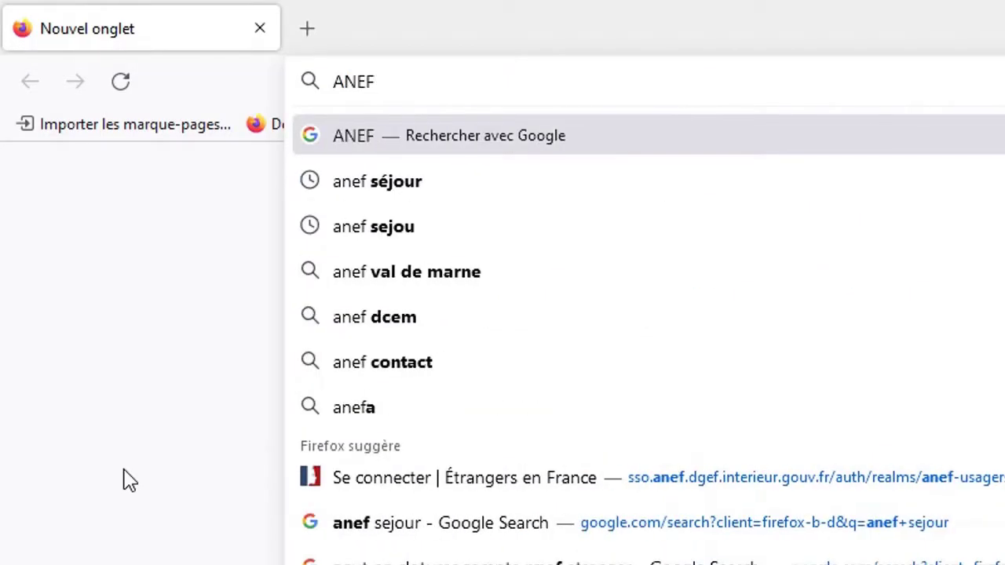
{"action": "key", "text": "Return"}
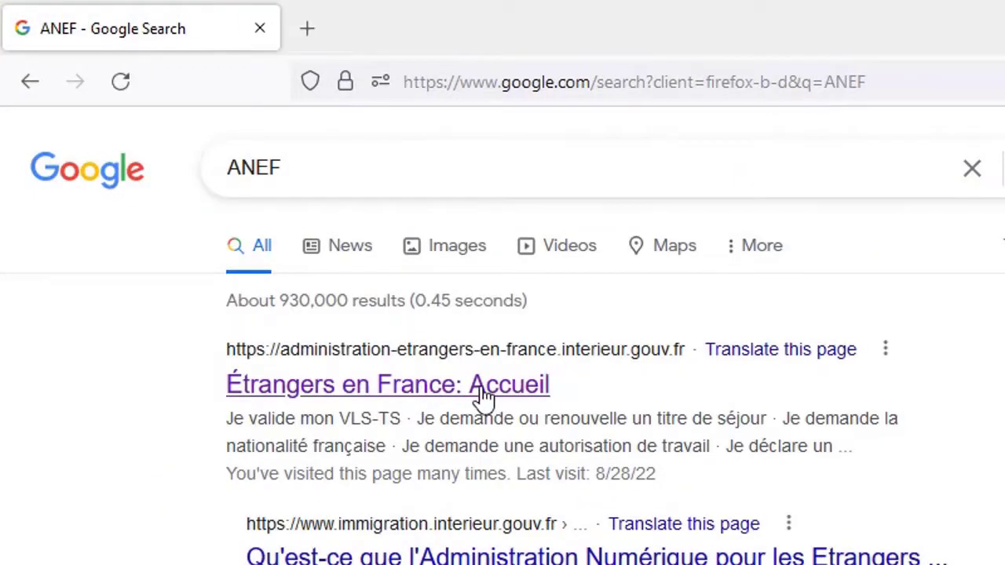
{"action": "left_click", "coordinate": [481, 393]}
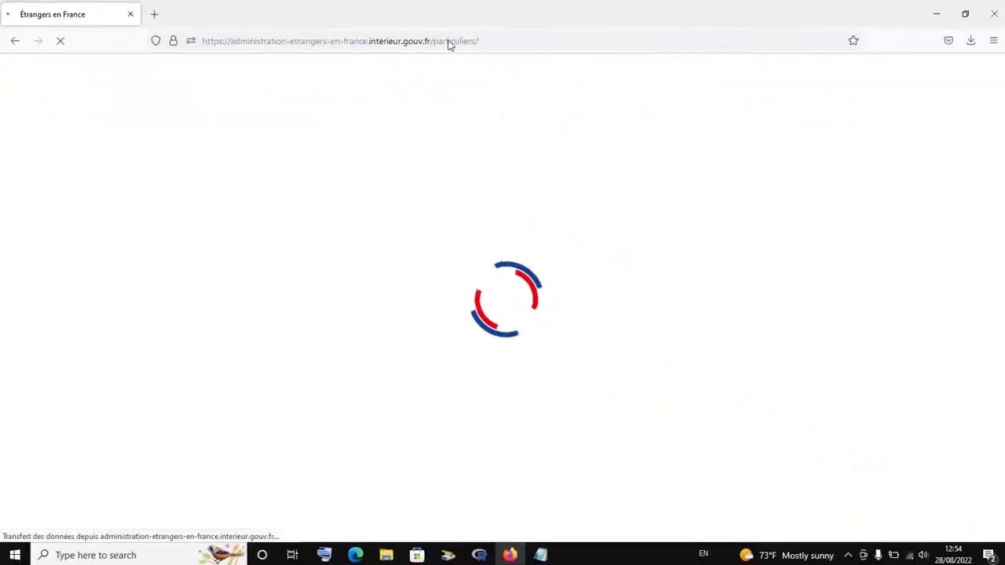
- Highlight the full web address of the Étrangers en France site to examine it
{"action": "left_click", "coordinate": [480, 34]}
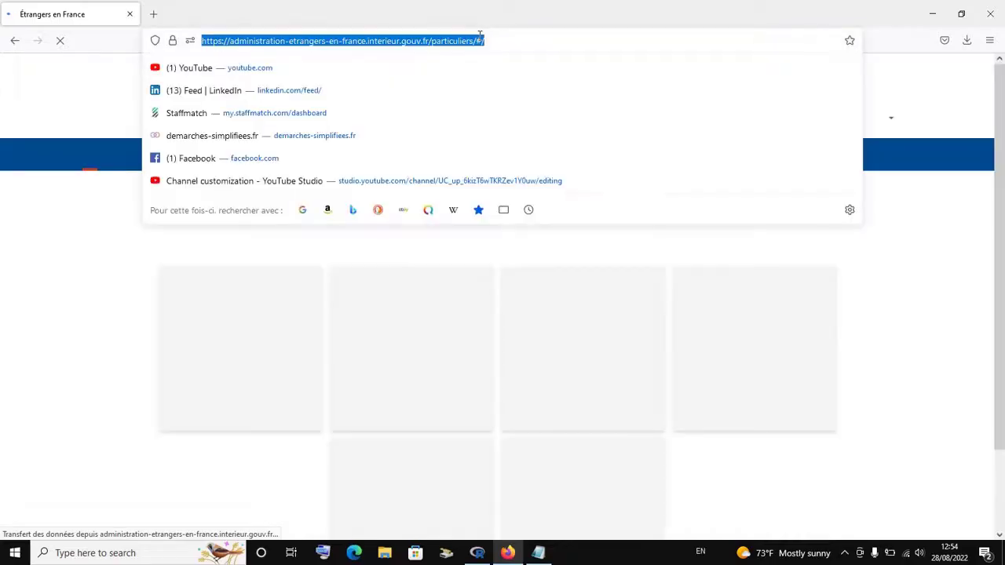
{"action": "left_click", "coordinate": [94, 260]}
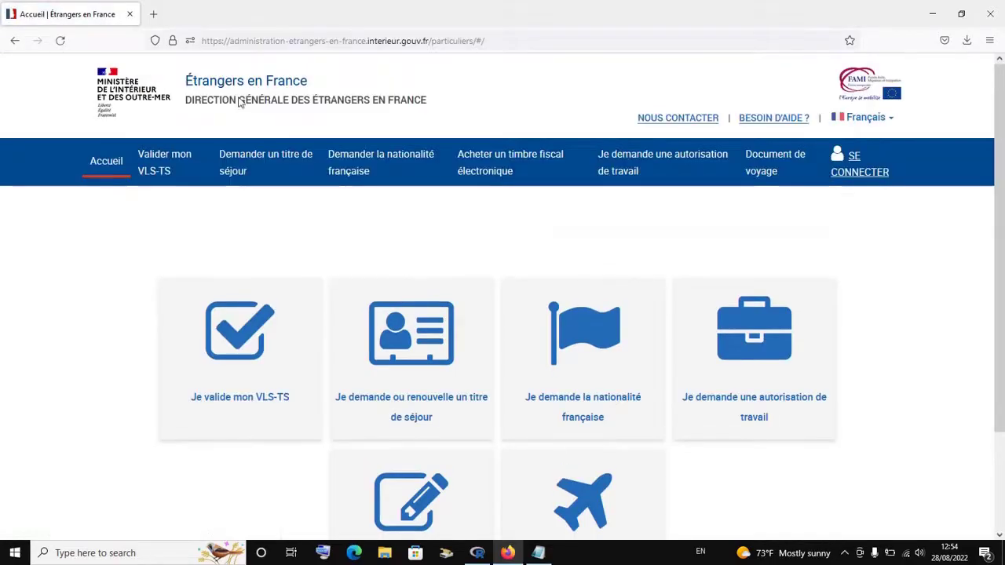
{"action": "left_click", "coordinate": [350, 37]}
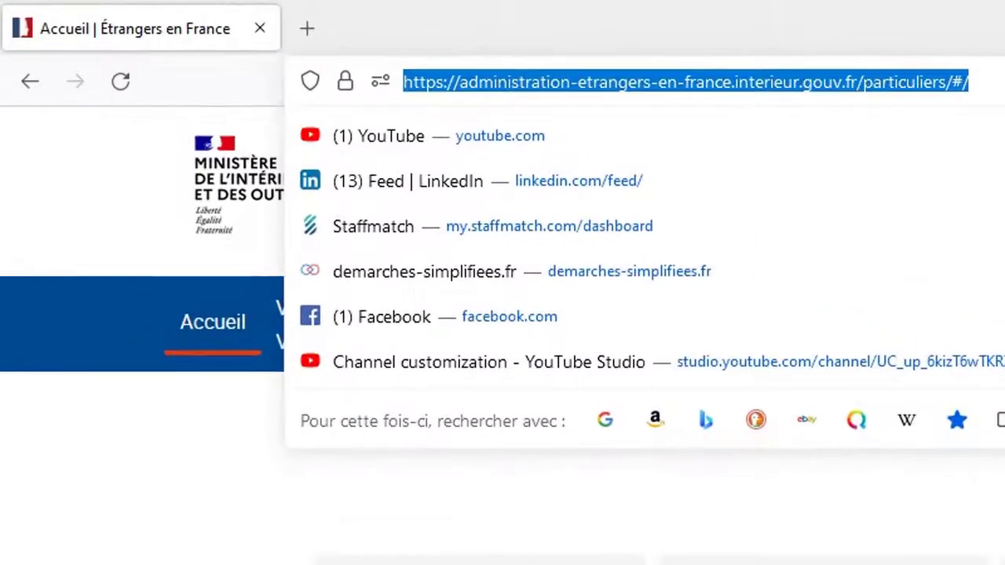
{"action": "left_click", "coordinate": [123, 413]}
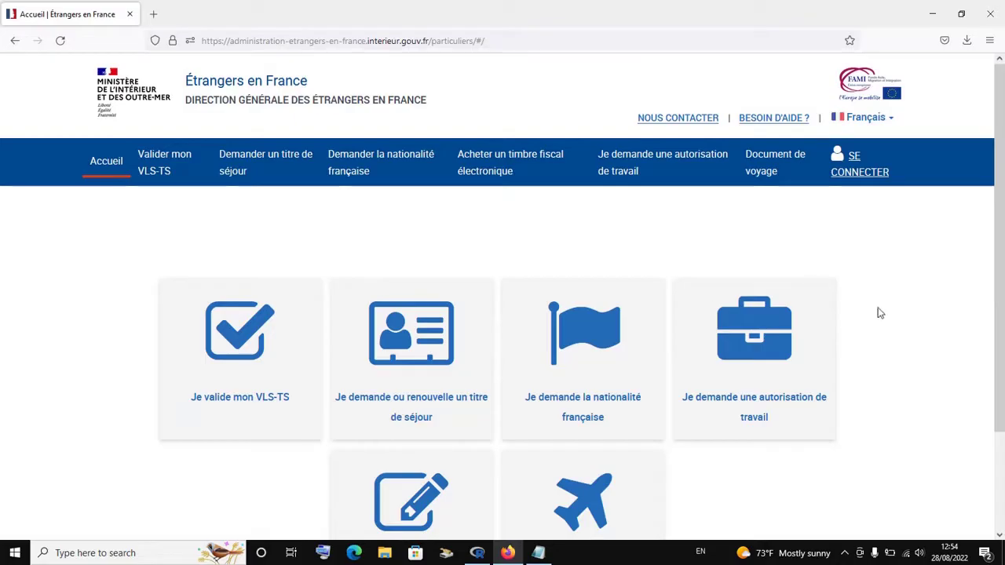
- Look through the services on the home page and open "Je demande une autorisation de travail"
{"action": "scroll", "coordinate": [880, 313], "scroll_direction": "down", "scroll_amount": 1}
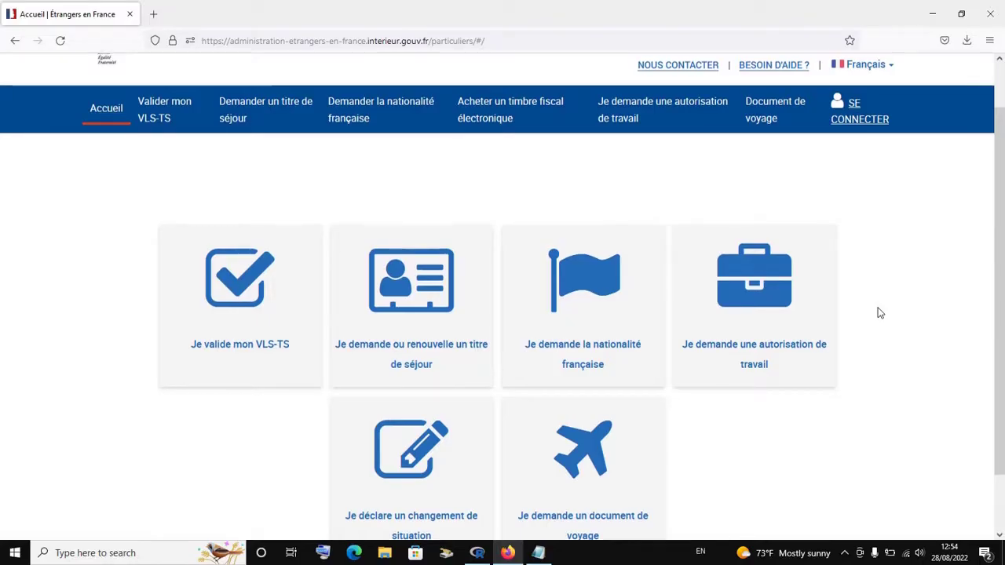
{"action": "scroll", "coordinate": [880, 313], "scroll_direction": "up", "scroll_amount": 1}
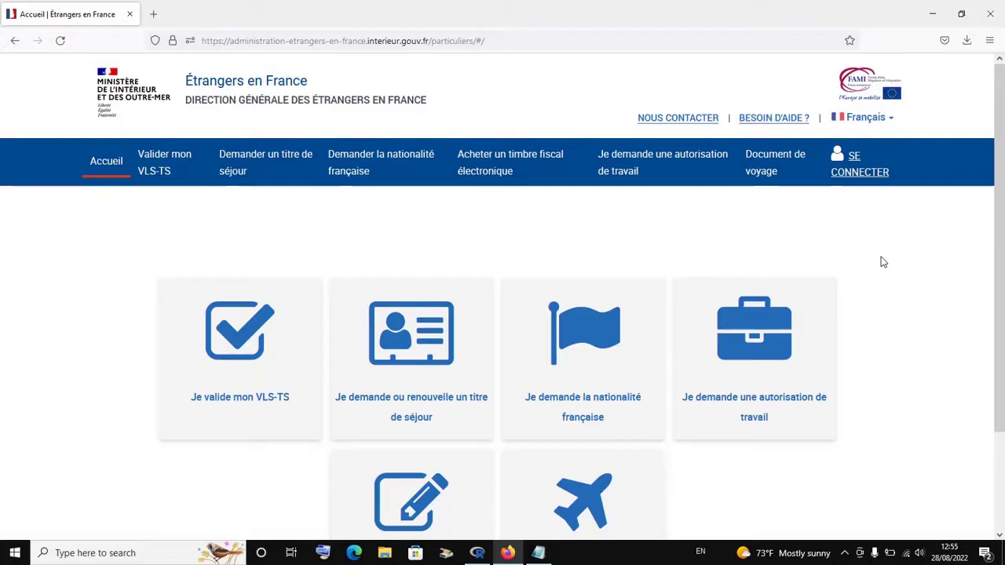
{"action": "scroll", "coordinate": [883, 262], "scroll_direction": "down", "scroll_amount": 2}
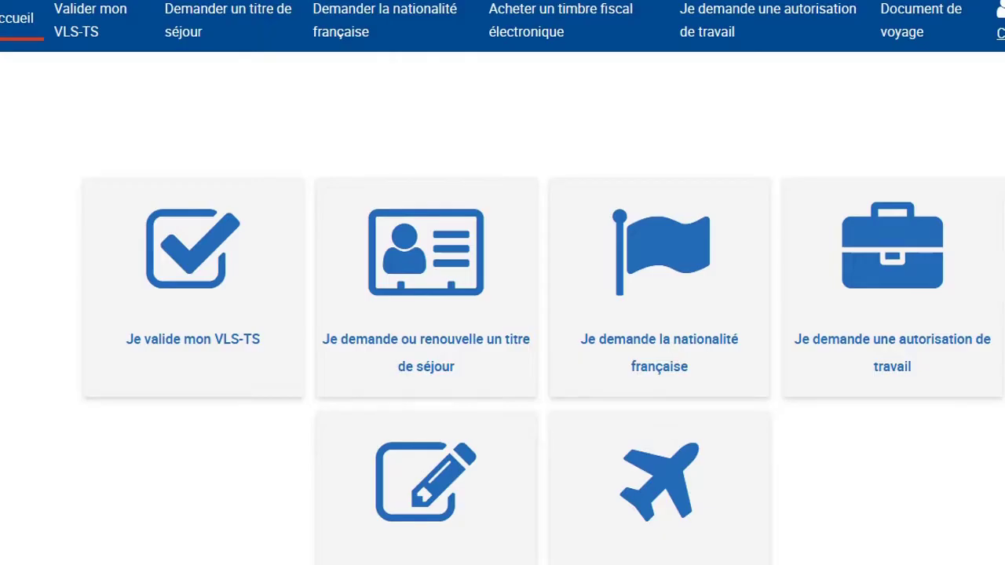
{"action": "scroll", "coordinate": [998, 311], "scroll_direction": "down", "scroll_amount": 2}
{"action": "scroll", "coordinate": [999, 311], "scroll_direction": "up", "scroll_amount": 3}
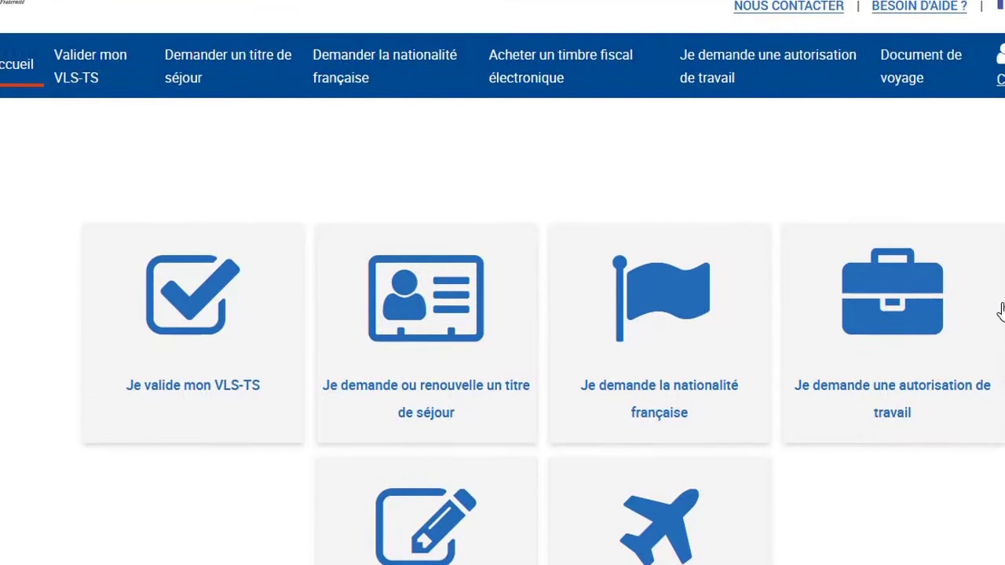
{"action": "scroll", "coordinate": [1000, 311], "scroll_direction": "down", "scroll_amount": 2}
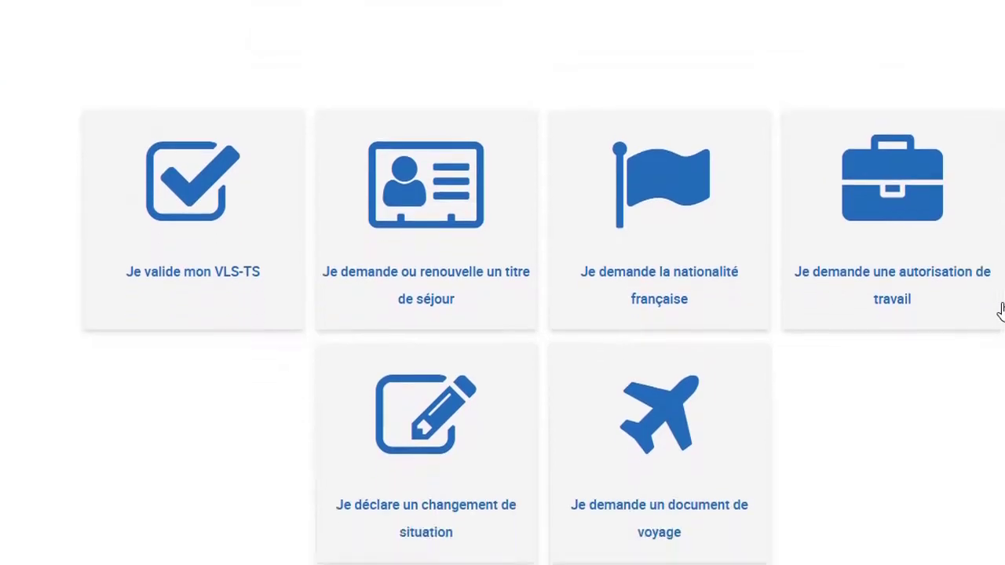
{"action": "left_click", "coordinate": [931, 237]}
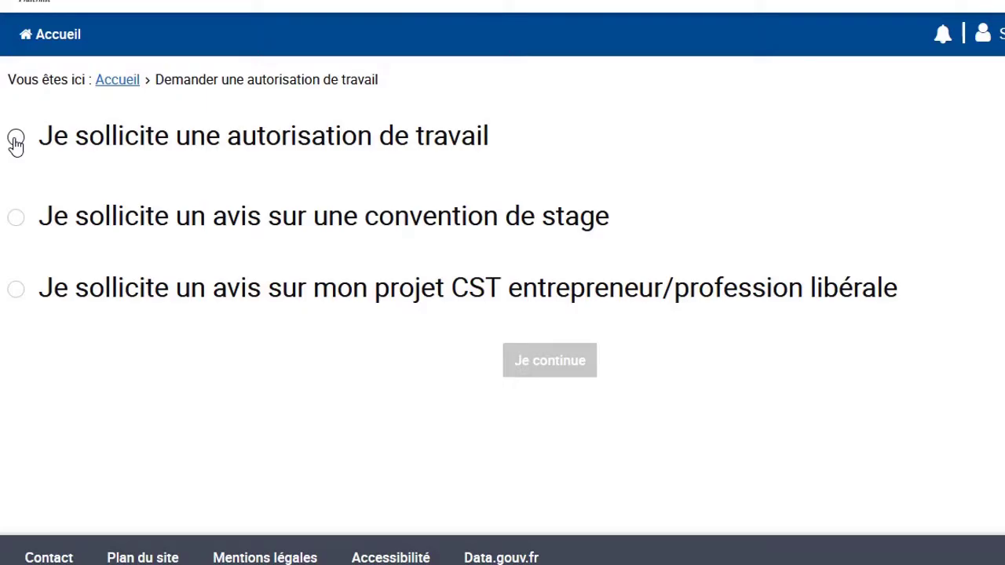
- Choose "Je sollicite une autorisation de travail" with the "Je suis un étudiant" option and continue to its information page
{"action": "left_click", "coordinate": [16, 140]}
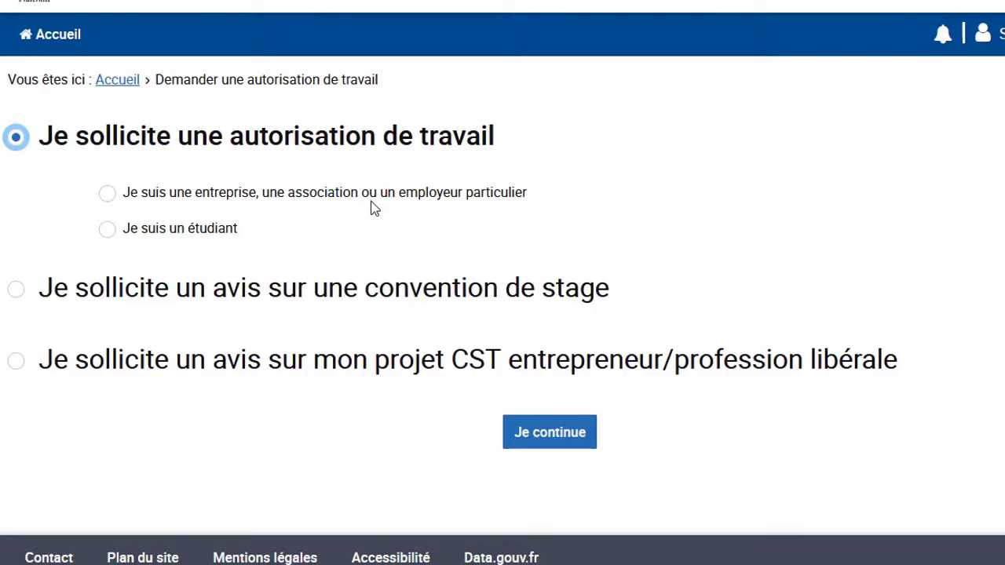
{"action": "left_click", "coordinate": [106, 198]}
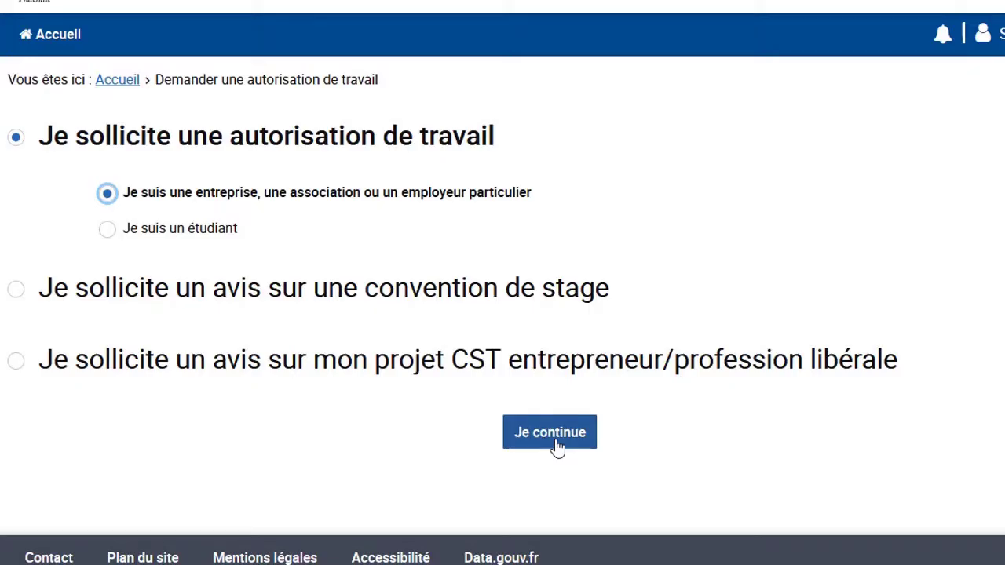
{"action": "left_click", "coordinate": [107, 230]}
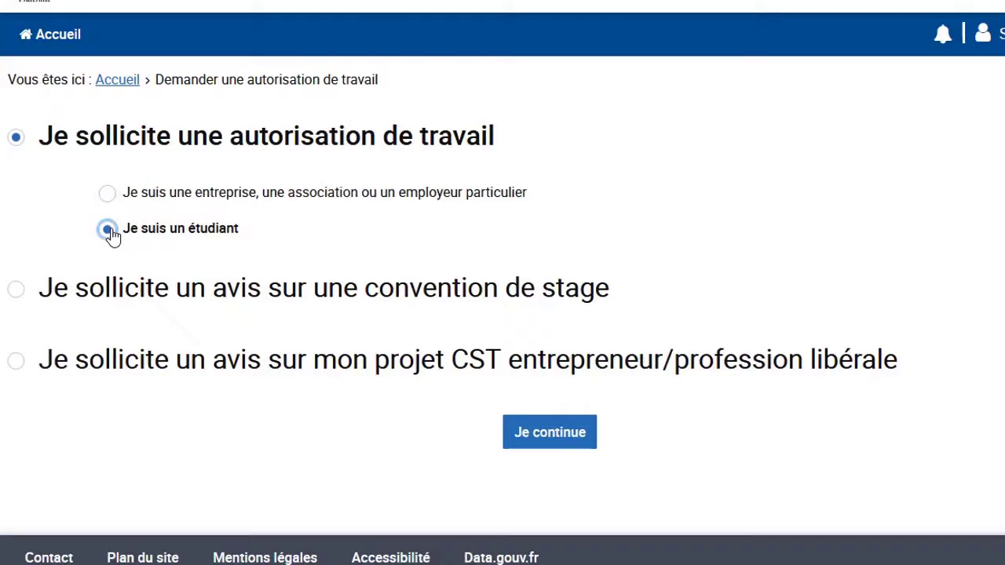
{"action": "left_click", "coordinate": [549, 435]}
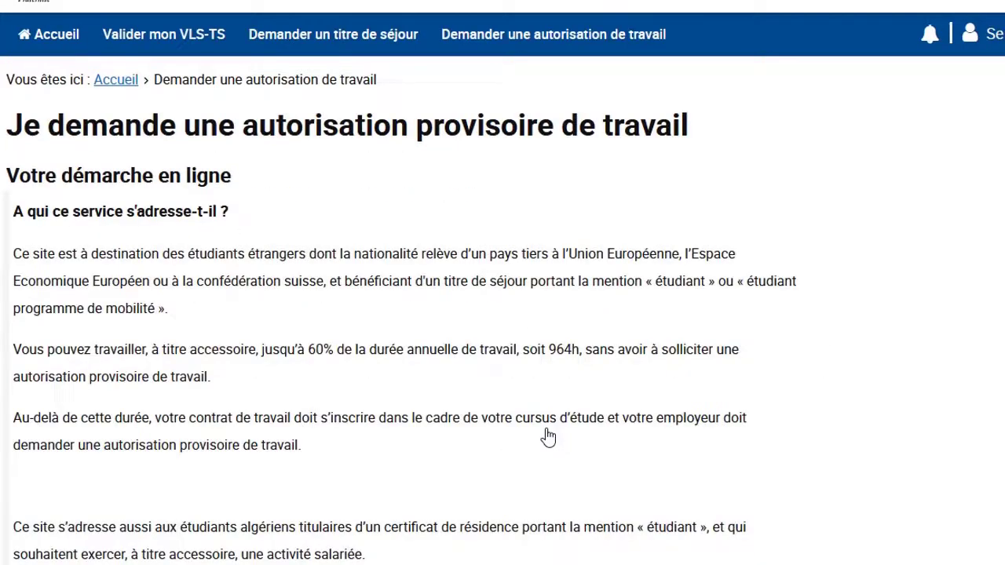
- Read who the provisional work authorisation service is for and how to prepare and submit the request
{"action": "scroll", "coordinate": [548, 437], "scroll_direction": "down", "scroll_amount": 5}
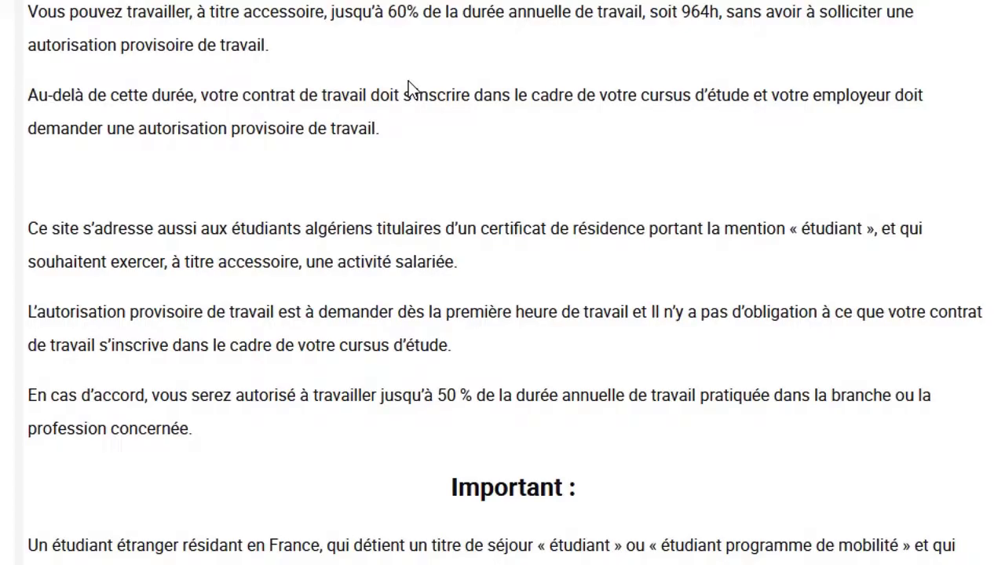
{"action": "scroll", "coordinate": [408, 80], "scroll_direction": "down", "scroll_amount": 2}
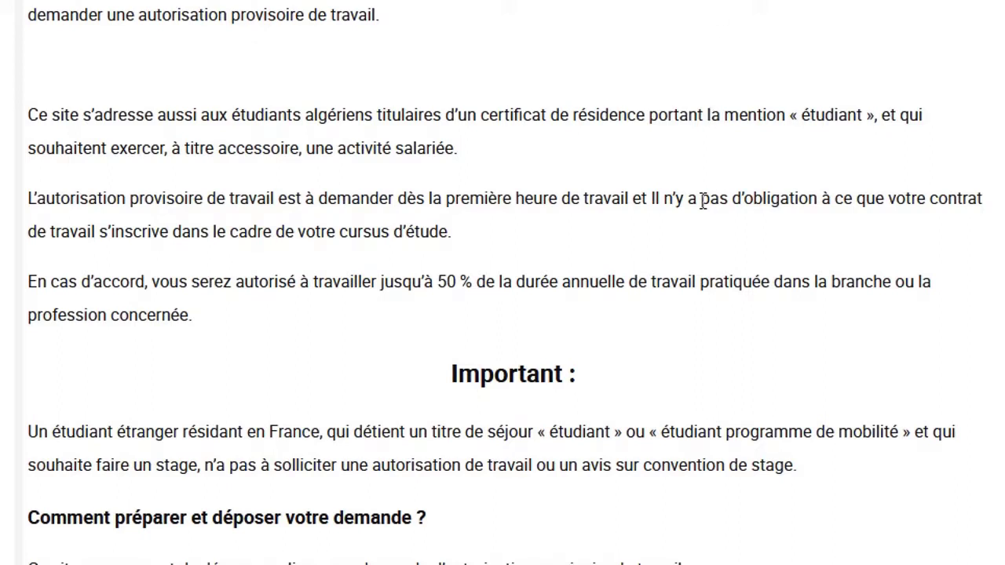
{"action": "scroll", "coordinate": [702, 200], "scroll_direction": "down", "scroll_amount": 8}
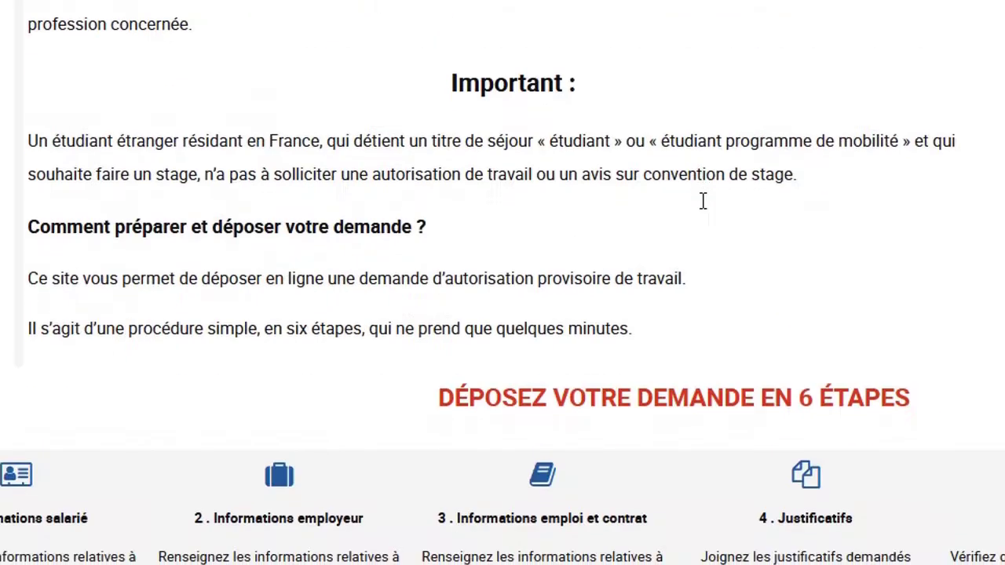
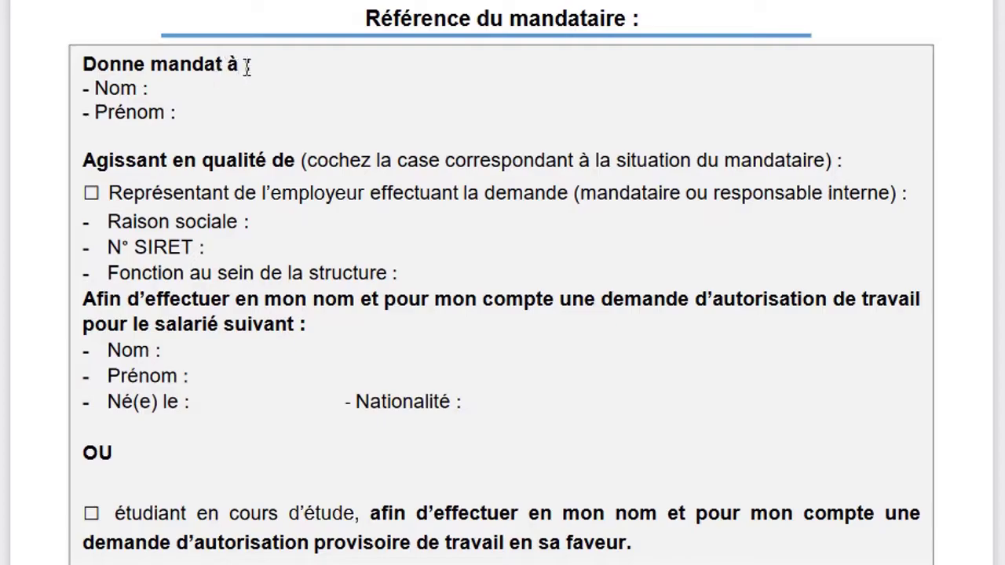
- Examine the "Référence du mandataire" section of the mandate form, including the representative, employee and student fields
{"action": "scroll", "coordinate": [247, 66], "scroll_direction": "up", "scroll_amount": 1}
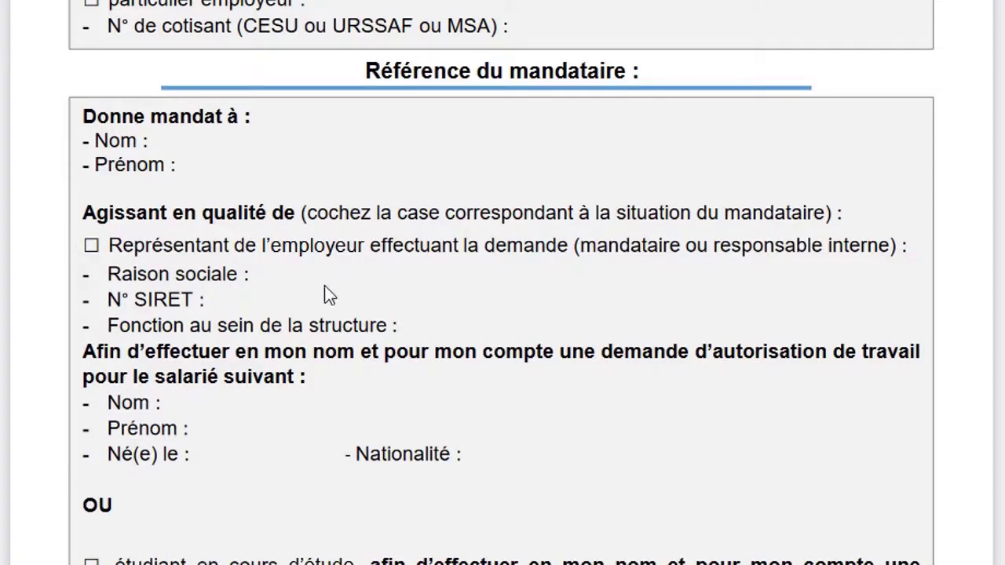
{"action": "scroll", "coordinate": [324, 286], "scroll_direction": "down", "scroll_amount": 2}
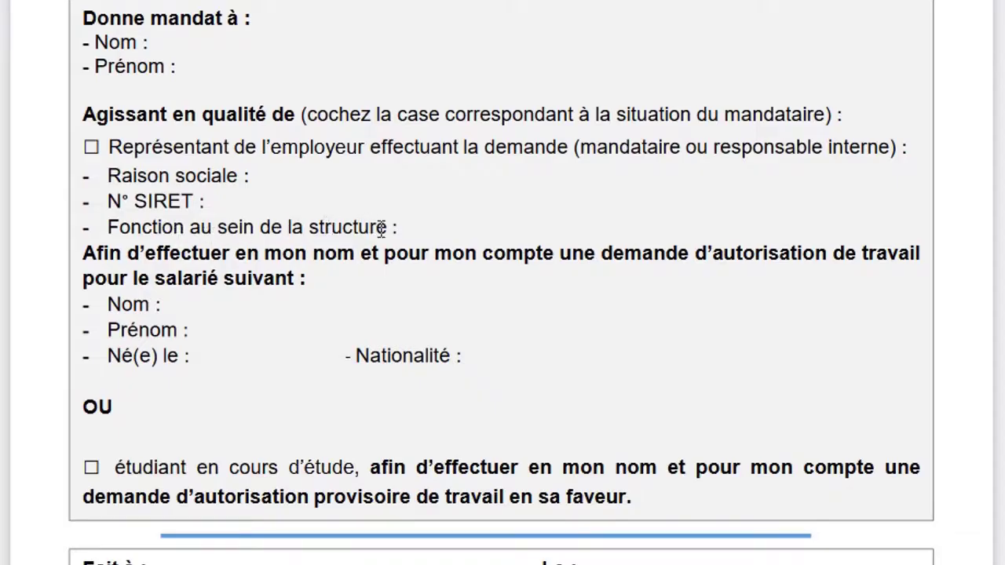
{"action": "scroll", "coordinate": [245, 196], "scroll_direction": "down", "scroll_amount": 1}
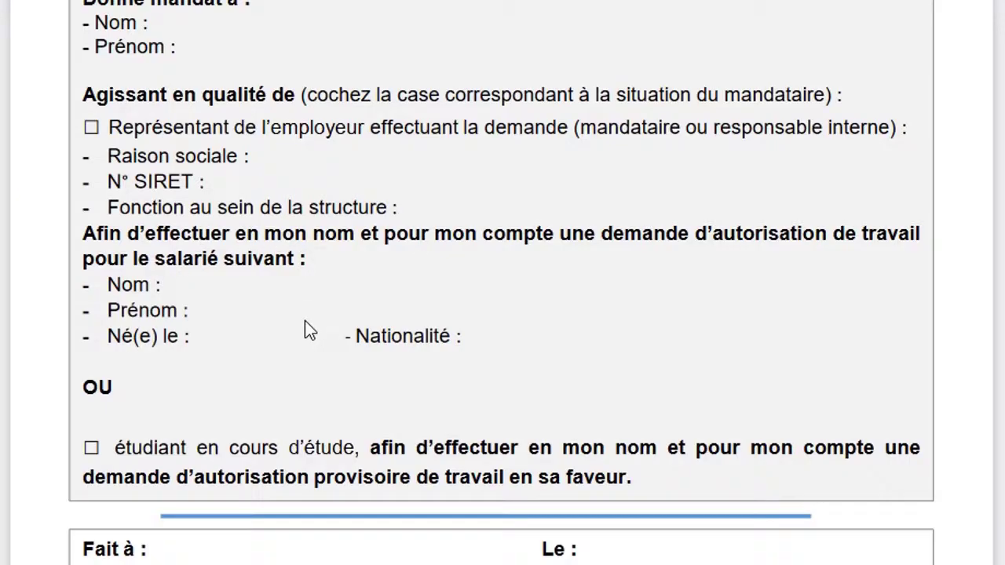
{"action": "scroll", "coordinate": [306, 328], "scroll_direction": "up", "scroll_amount": 3}
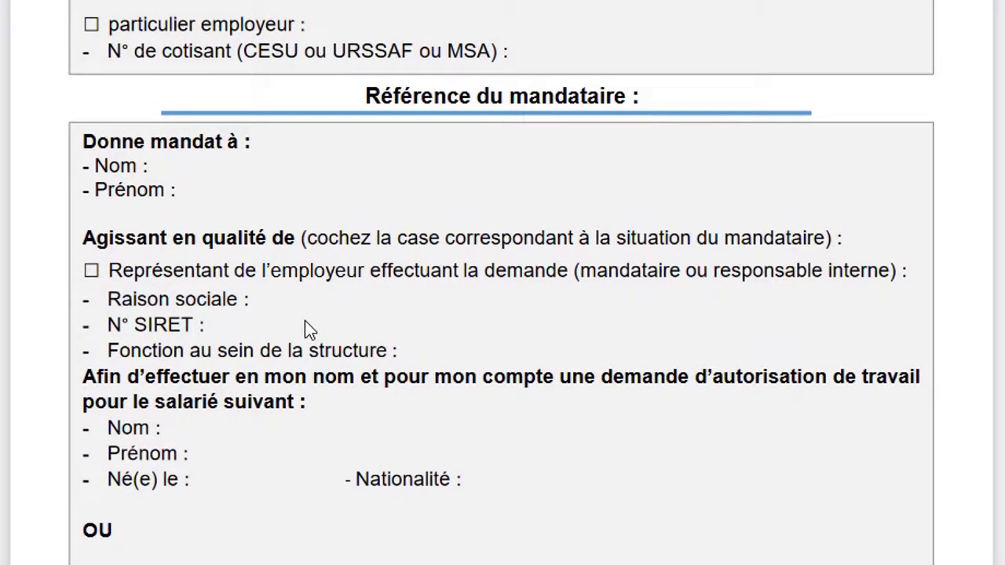
{"action": "scroll", "coordinate": [305, 328], "scroll_direction": "down", "scroll_amount": 3}
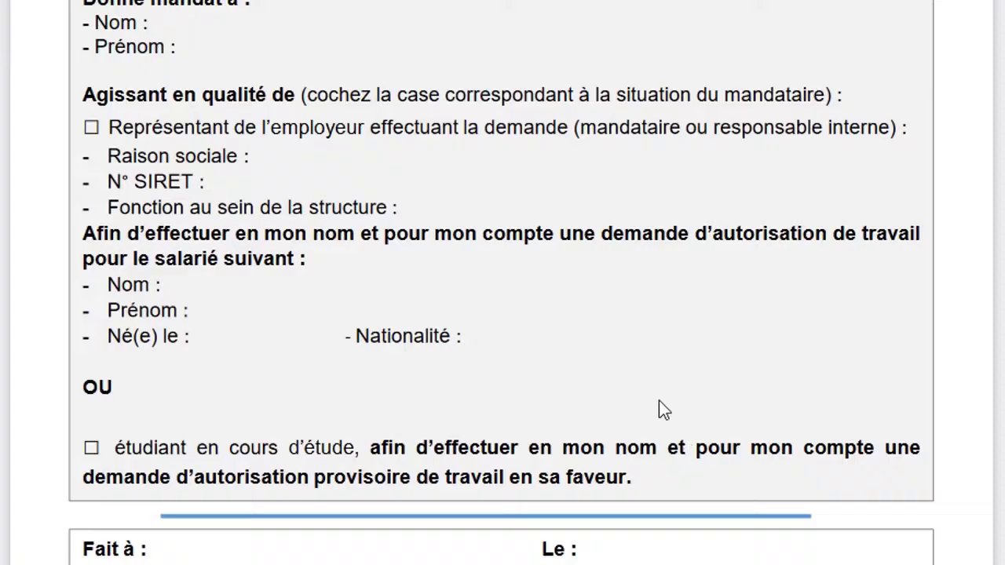
{"action": "scroll", "coordinate": [663, 408], "scroll_direction": "up", "scroll_amount": 3}
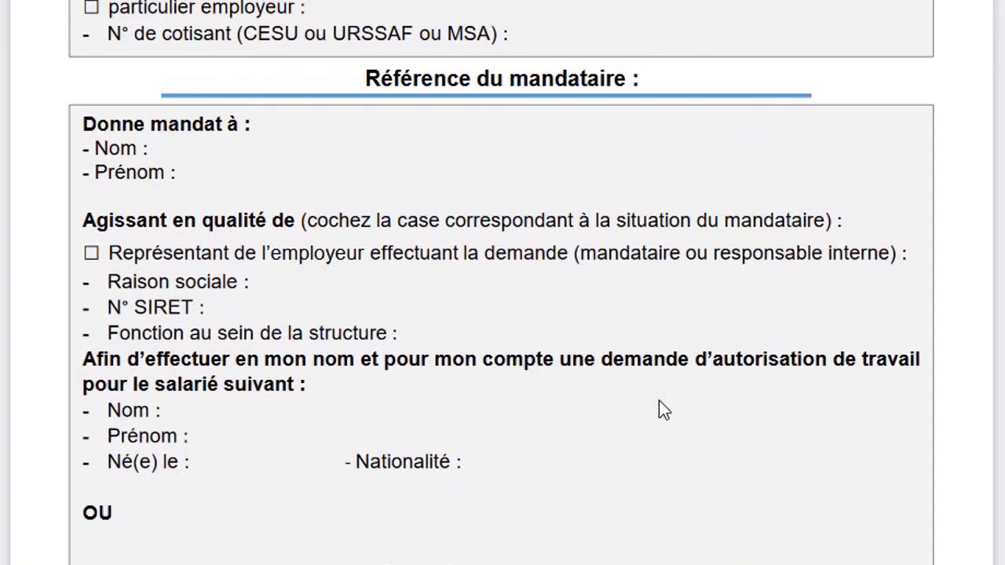
{"action": "scroll", "coordinate": [659, 401], "scroll_direction": "down", "scroll_amount": 3}
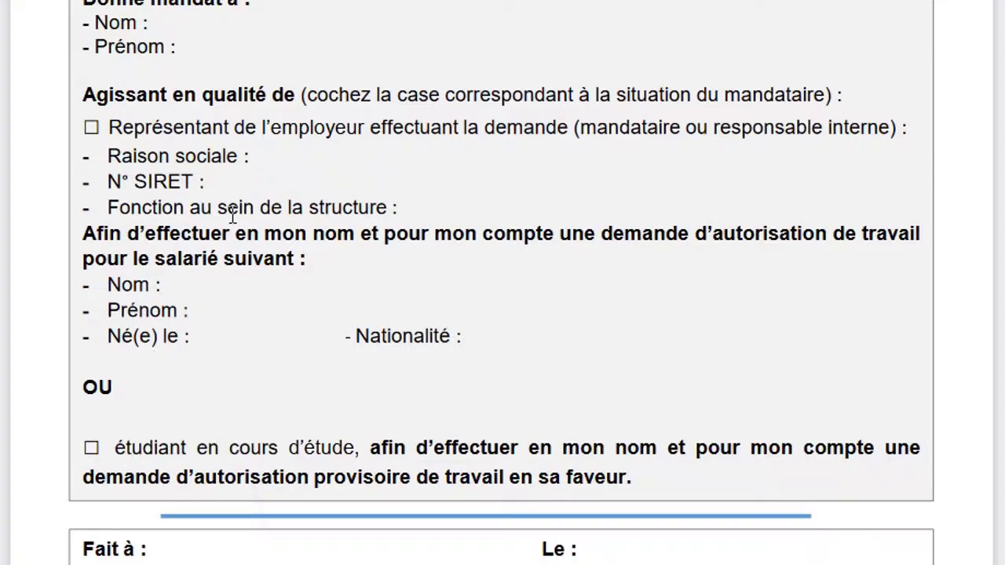
{"action": "scroll", "coordinate": [236, 222], "scroll_direction": "up", "scroll_amount": 3}
{"action": "scroll", "coordinate": [285, 429], "scroll_direction": "down", "scroll_amount": 2}
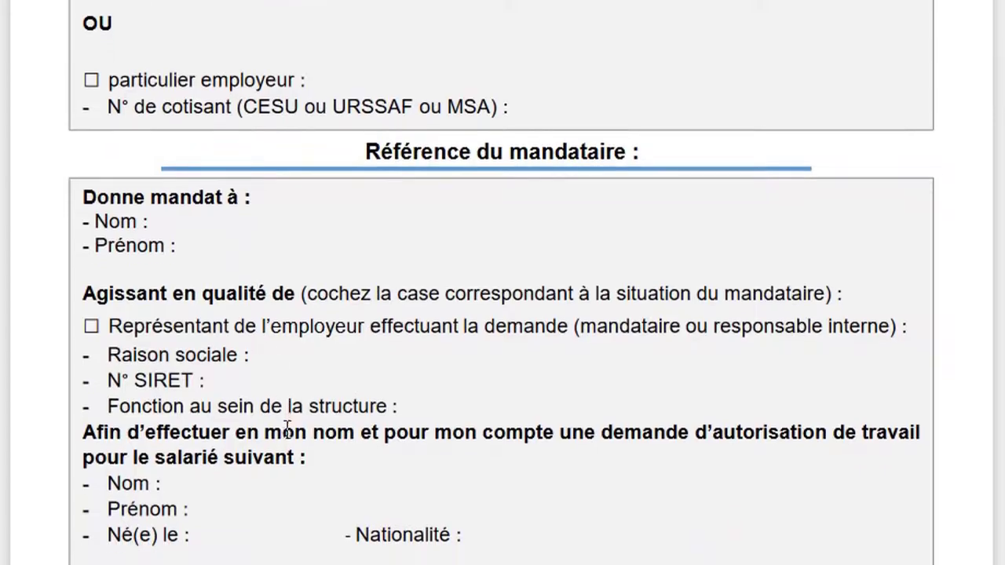
- Read the mandate form's student option down to the signature area, and start the online application from the information page
{"action": "scroll", "coordinate": [285, 429], "scroll_direction": "down", "scroll_amount": 1}
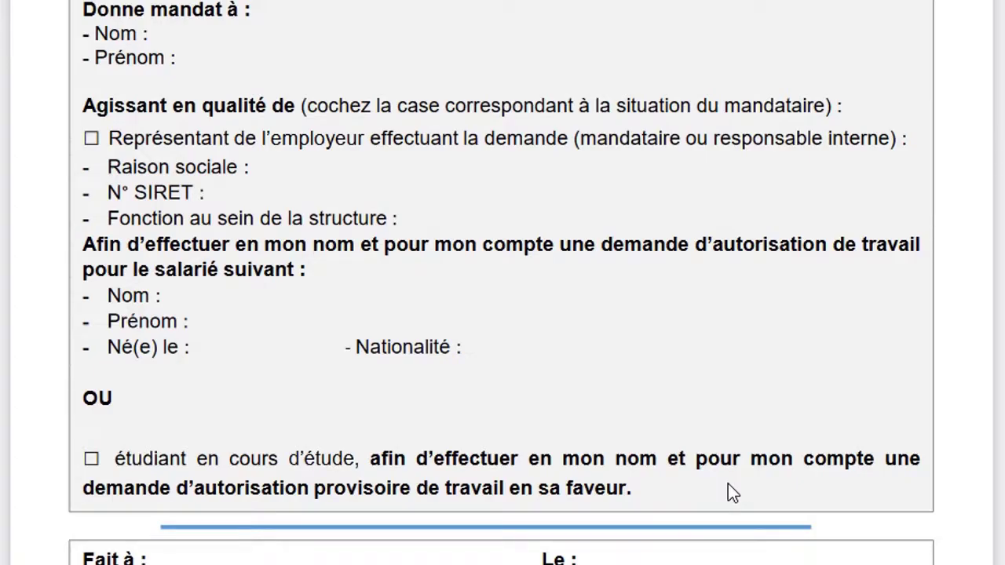
{"action": "scroll", "coordinate": [727, 492], "scroll_direction": "down", "scroll_amount": 1}
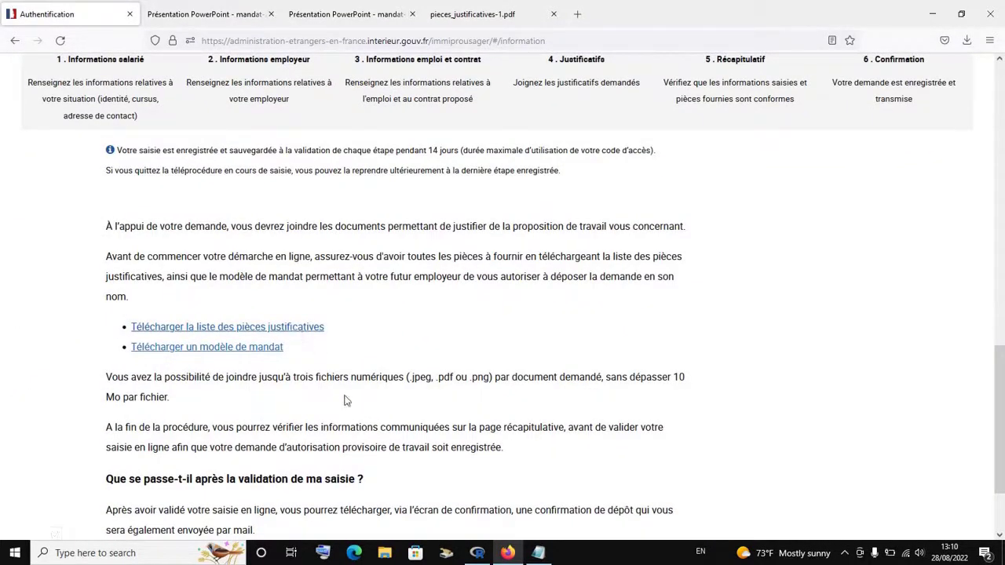
{"action": "scroll", "coordinate": [346, 400], "scroll_direction": "down", "scroll_amount": 2}
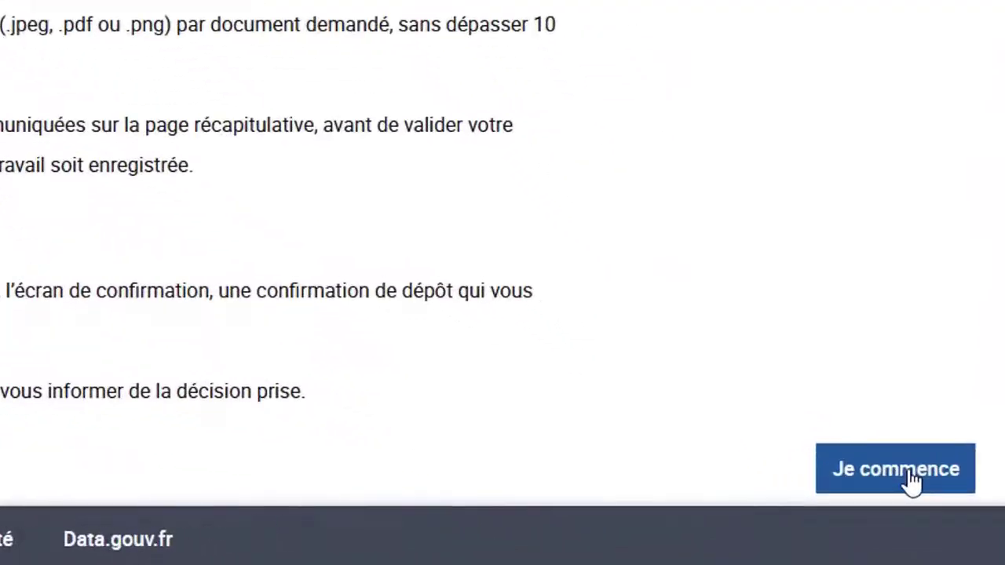
{"action": "left_click", "coordinate": [911, 483]}
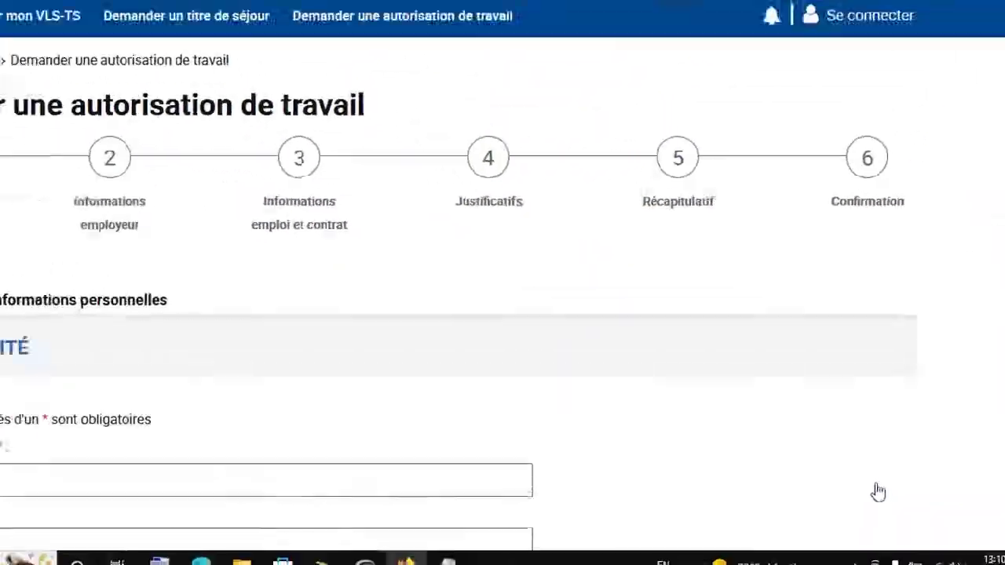
- Examine the "Informations salarié" form from "Mon identité" through "Cursus en cours" and "Adresse" to "Informations de contact"
{"action": "scroll", "coordinate": [766, 417], "scroll_direction": "down", "scroll_amount": 5}
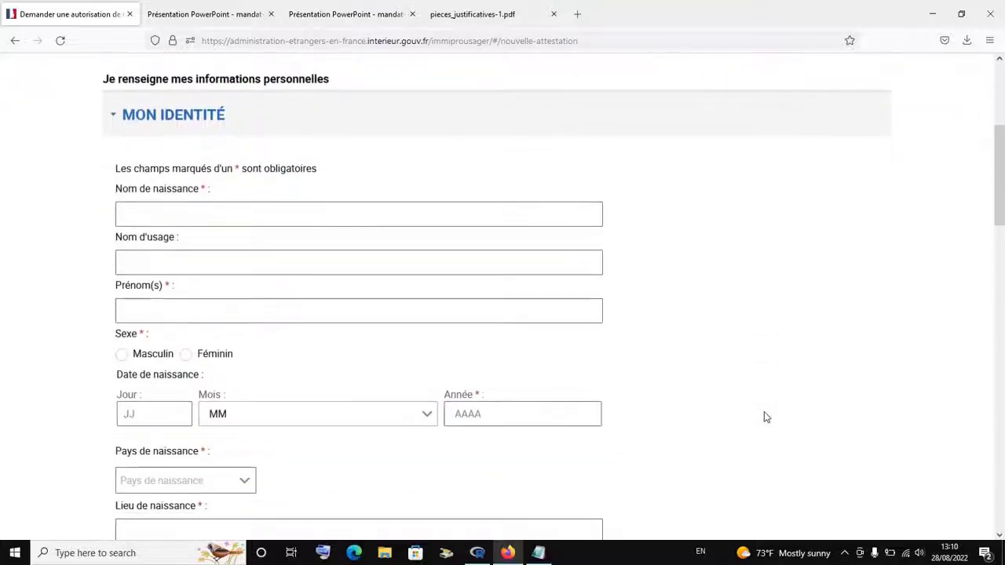
{"action": "scroll", "coordinate": [766, 417], "scroll_direction": "up", "scroll_amount": 2}
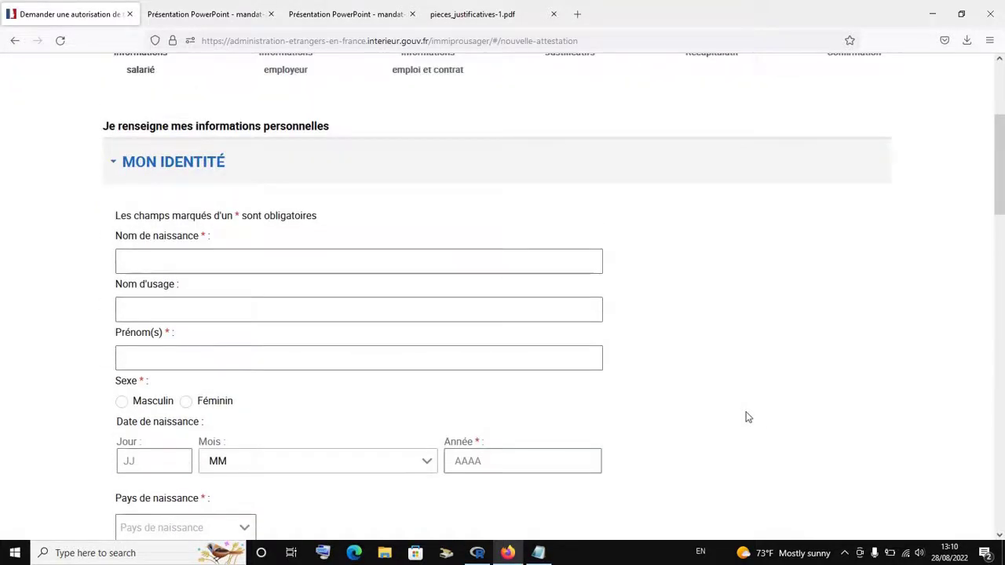
{"action": "scroll", "coordinate": [795, 358], "scroll_direction": "down", "scroll_amount": 8}
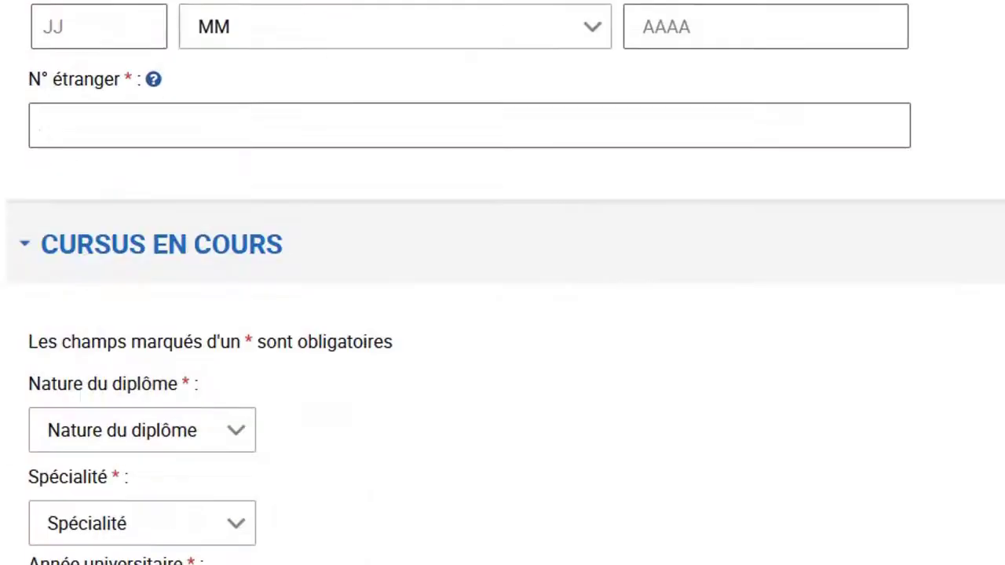
{"action": "scroll", "coordinate": [503, 283], "scroll_direction": "down", "scroll_amount": 10}
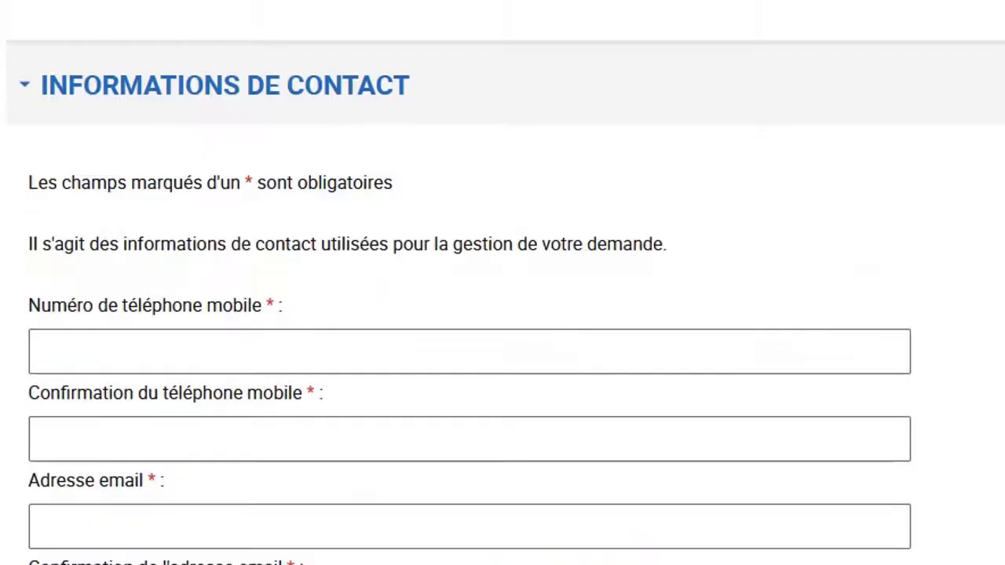
{"action": "scroll", "coordinate": [503, 282], "scroll_direction": "up", "scroll_amount": 10}
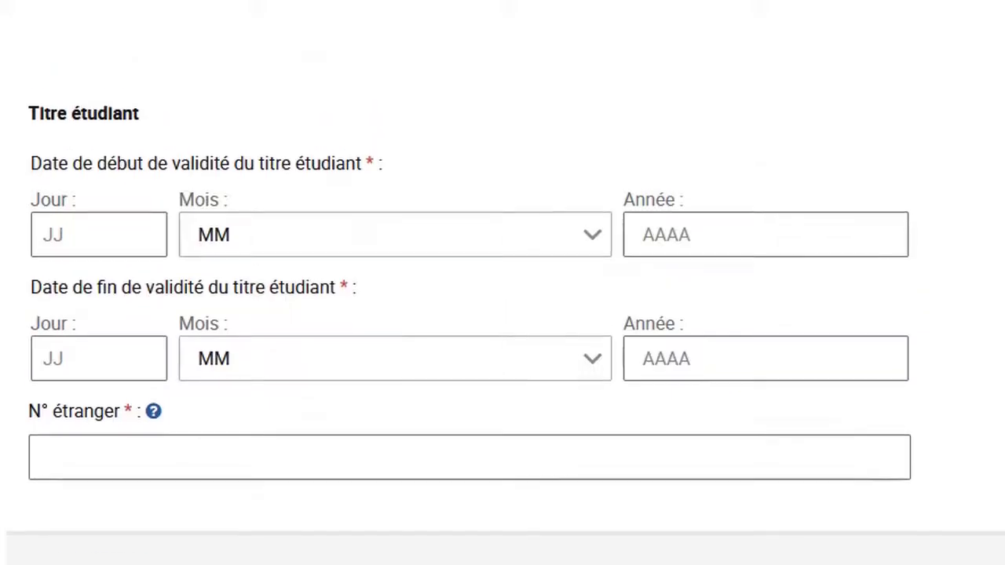
{"action": "scroll", "coordinate": [503, 283], "scroll_direction": "down", "scroll_amount": 10}
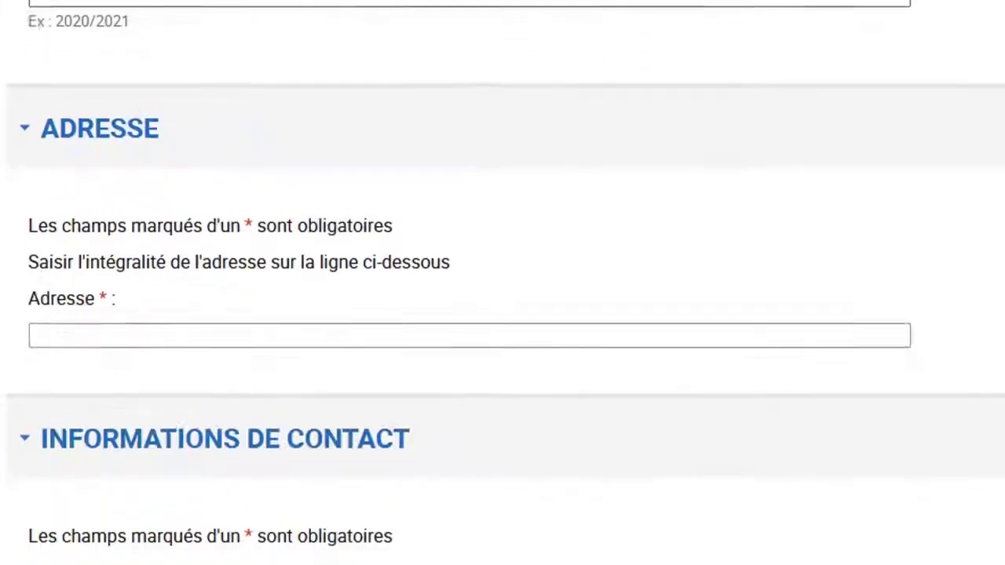
{"action": "scroll", "coordinate": [503, 283], "scroll_direction": "down", "scroll_amount": 1}
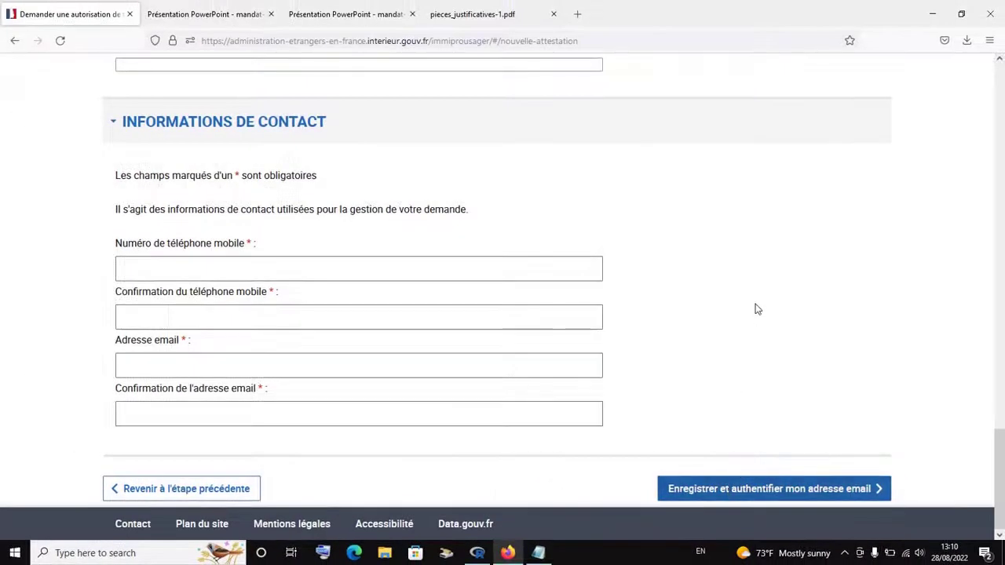
- Review the personal information fields again from the contact section back to the overview of the application's stages, "Informations salarié" to "Confirmation"
{"action": "scroll", "coordinate": [756, 308], "scroll_direction": "up", "scroll_amount": 2}
{"action": "scroll", "coordinate": [756, 309], "scroll_direction": "up", "scroll_amount": 5}
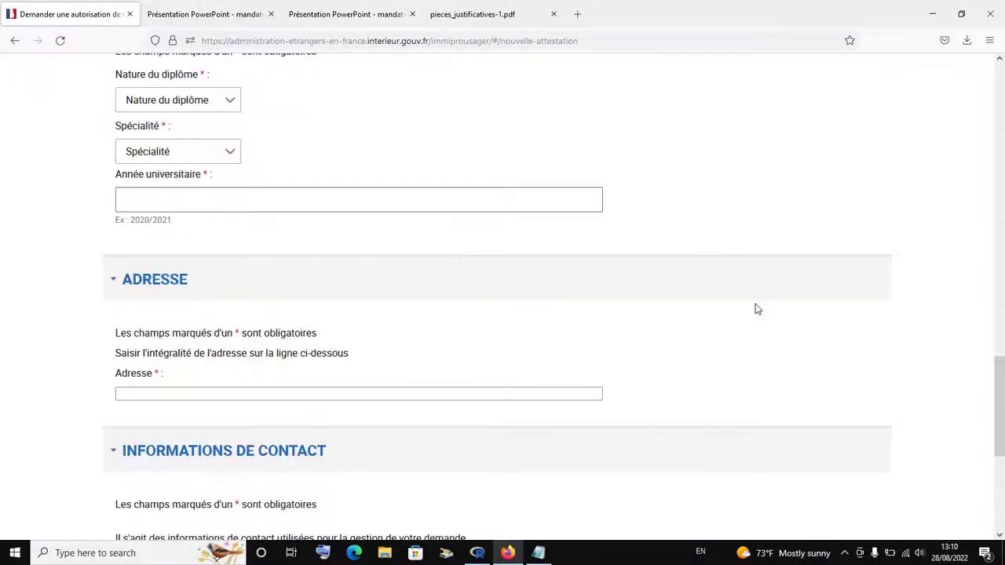
{"action": "scroll", "coordinate": [756, 308], "scroll_direction": "up", "scroll_amount": 8}
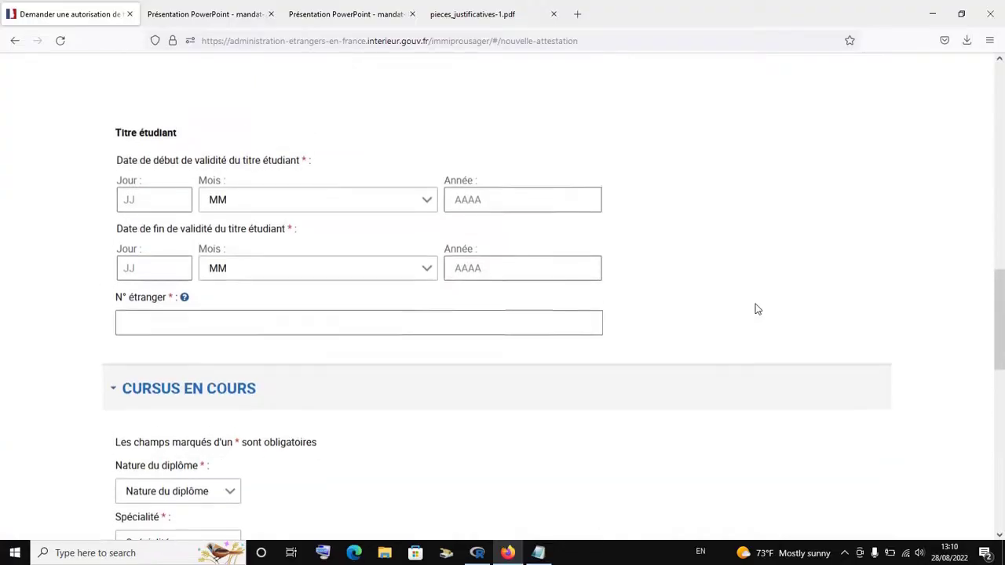
{"action": "scroll", "coordinate": [756, 309], "scroll_direction": "up", "scroll_amount": 7}
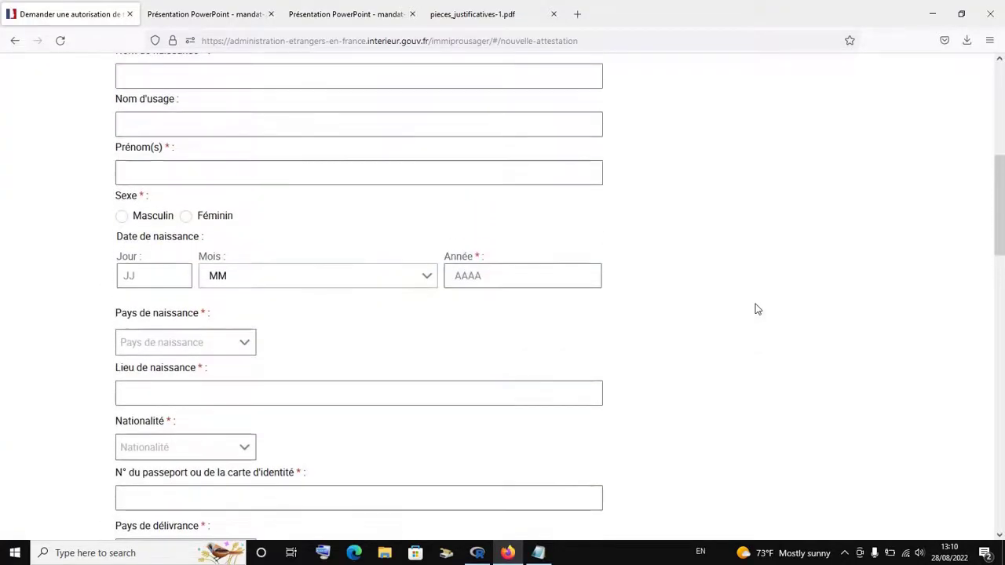
{"action": "scroll", "coordinate": [756, 308], "scroll_direction": "up", "scroll_amount": 1}
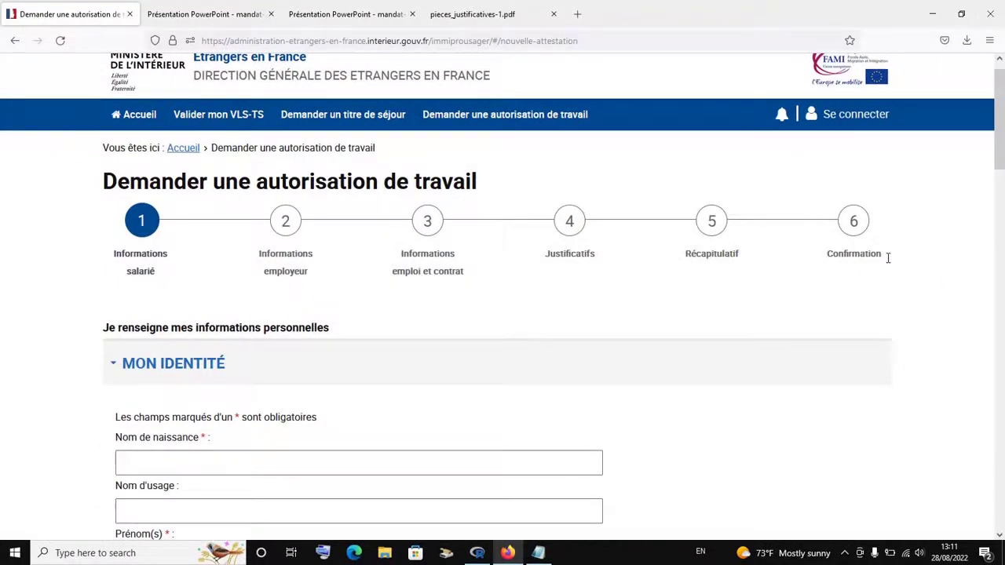
{"action": "scroll", "coordinate": [888, 259], "scroll_direction": "up", "scroll_amount": 1}
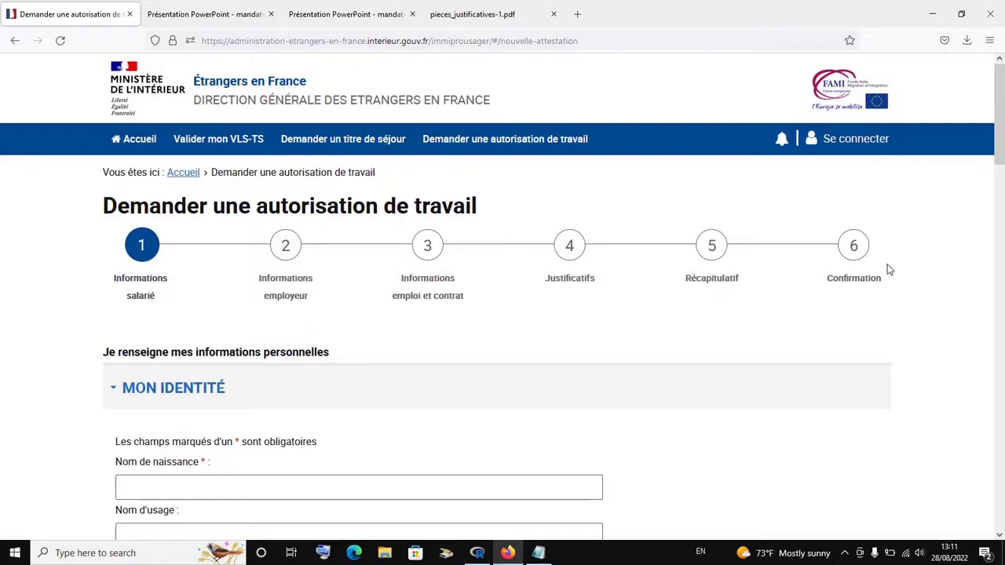